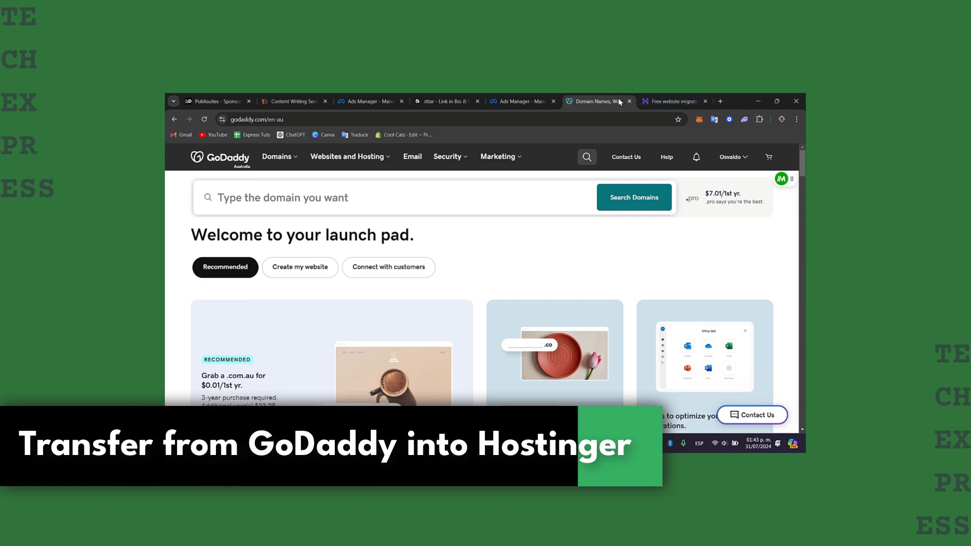
# - Return to GoDaddy and open My Products, scrolling to techexpress.ltd under Domains
pyautogui.click(651, 96)
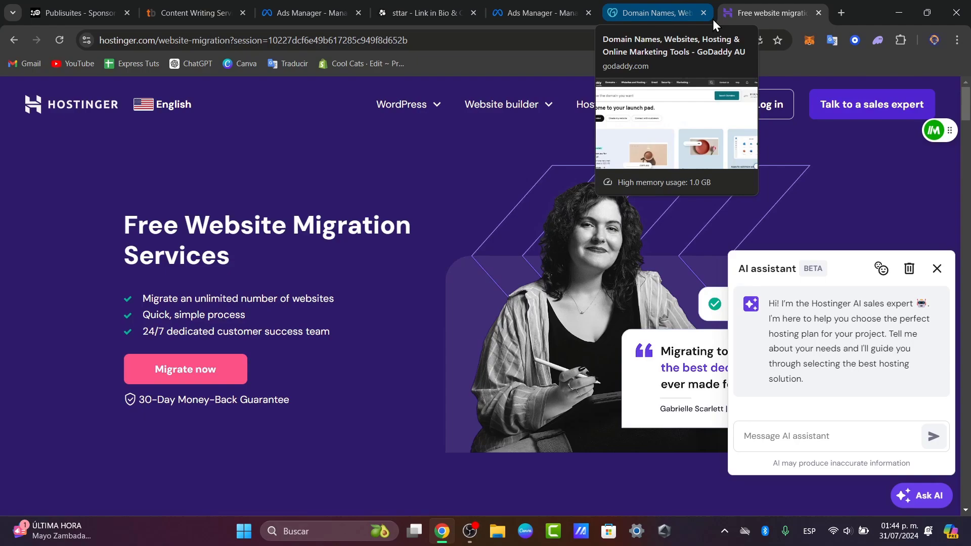
pyautogui.click(642, 13)
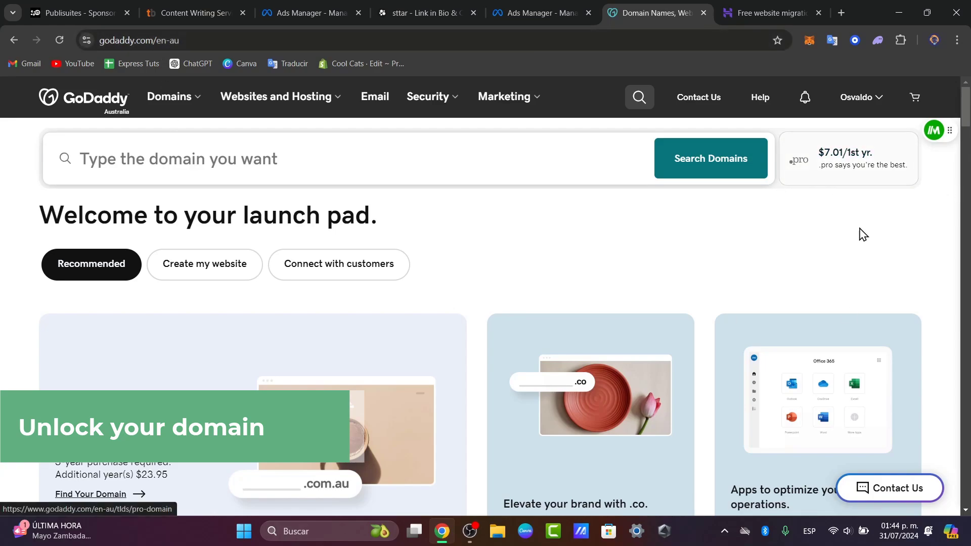
pyautogui.click(167, 105)
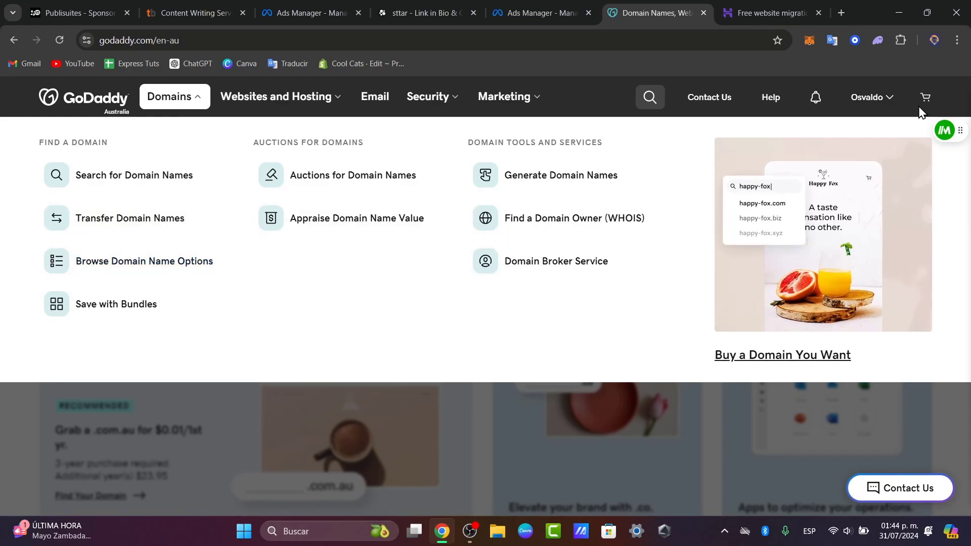
pyautogui.click(871, 97)
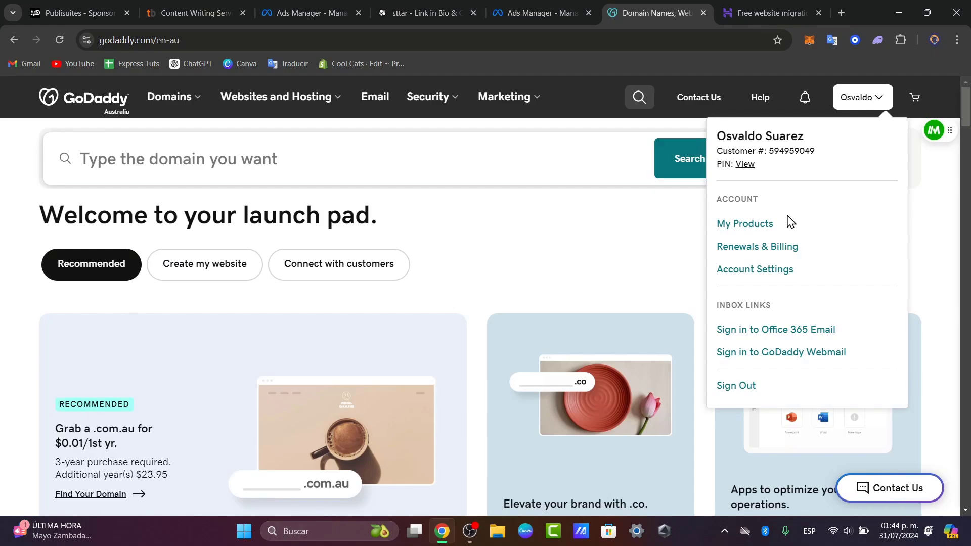
pyautogui.click(756, 231)
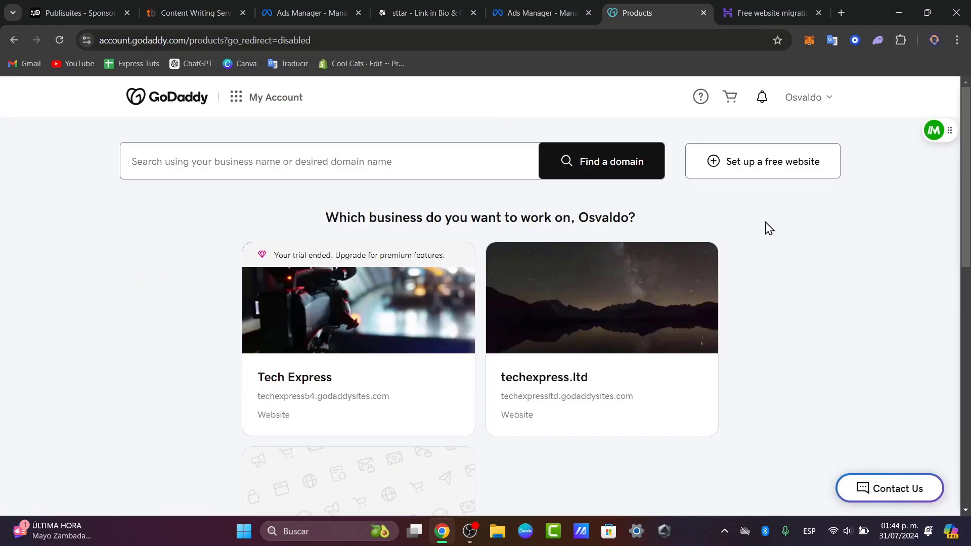
pyautogui.scroll(-6, 622, 268)
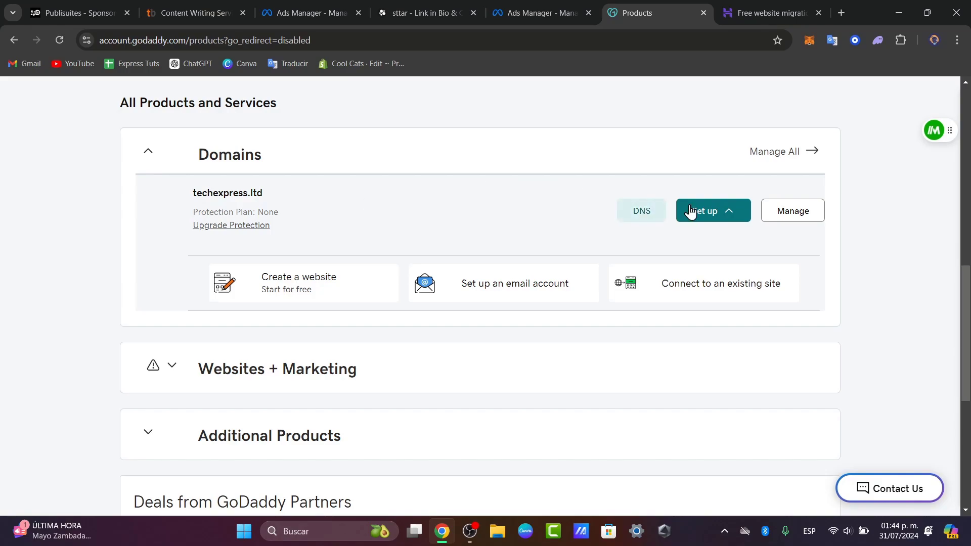
# - Open techexpress.ltd's Domain page with the Nov 15, 2024 expiry and $58.12/yr renewal
pyautogui.click(794, 224)
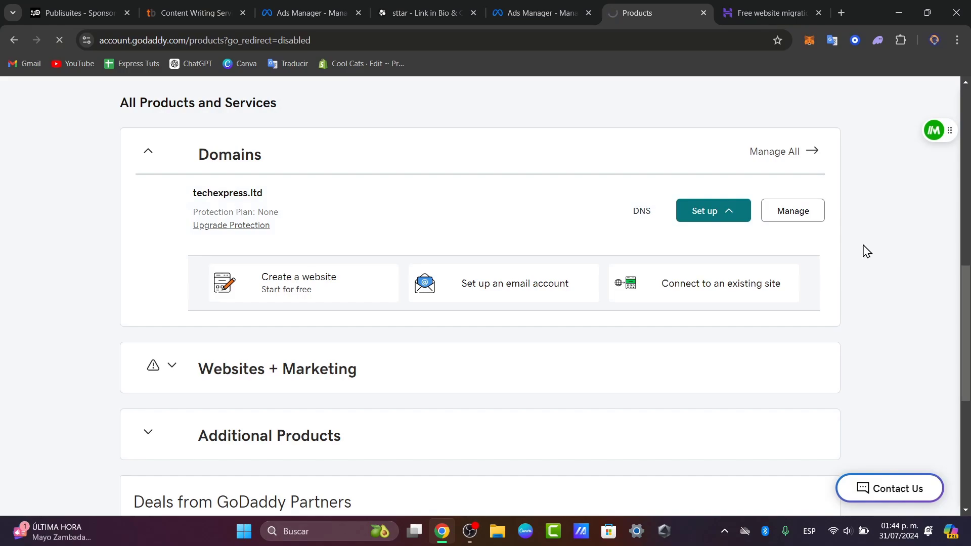
pyautogui.click(790, 222)
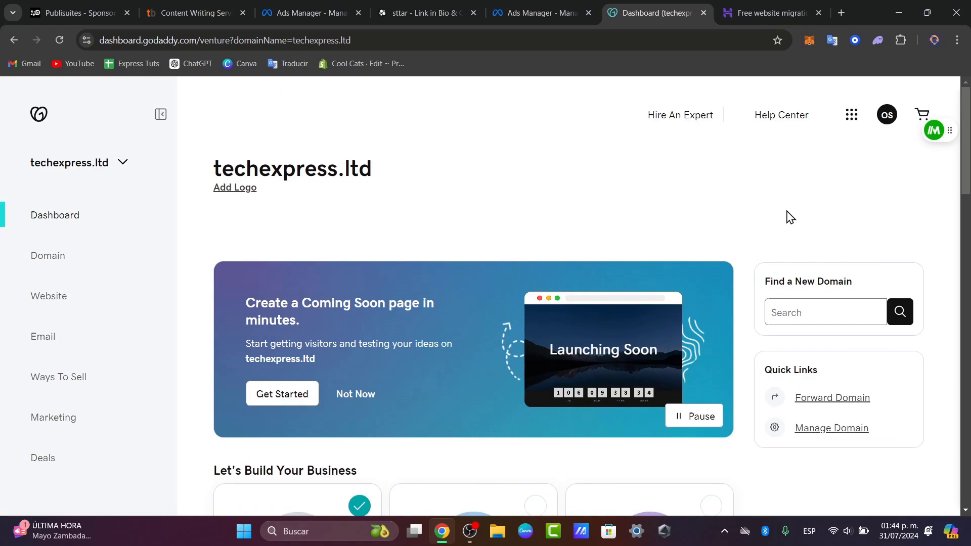
pyautogui.scroll(-10, 430, 213)
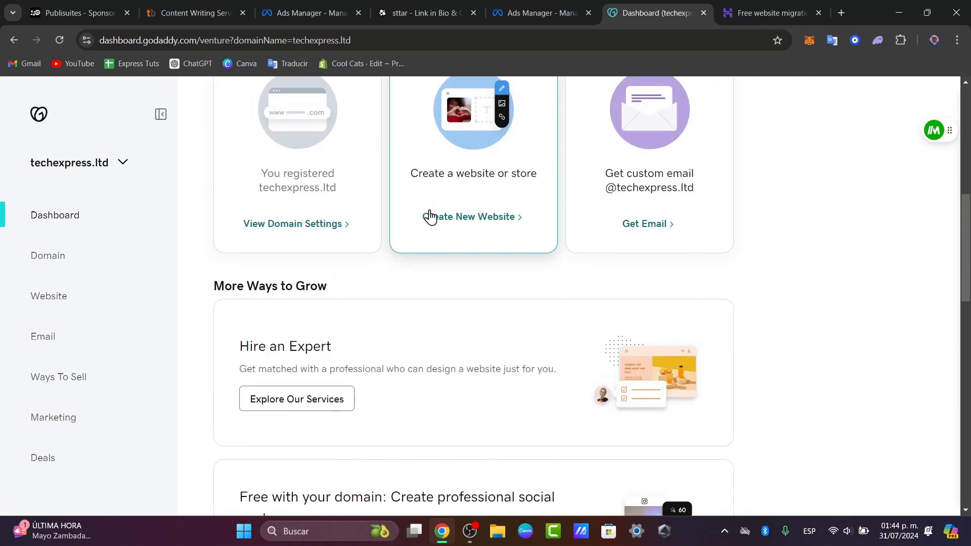
pyautogui.scroll(-13, 419, 224)
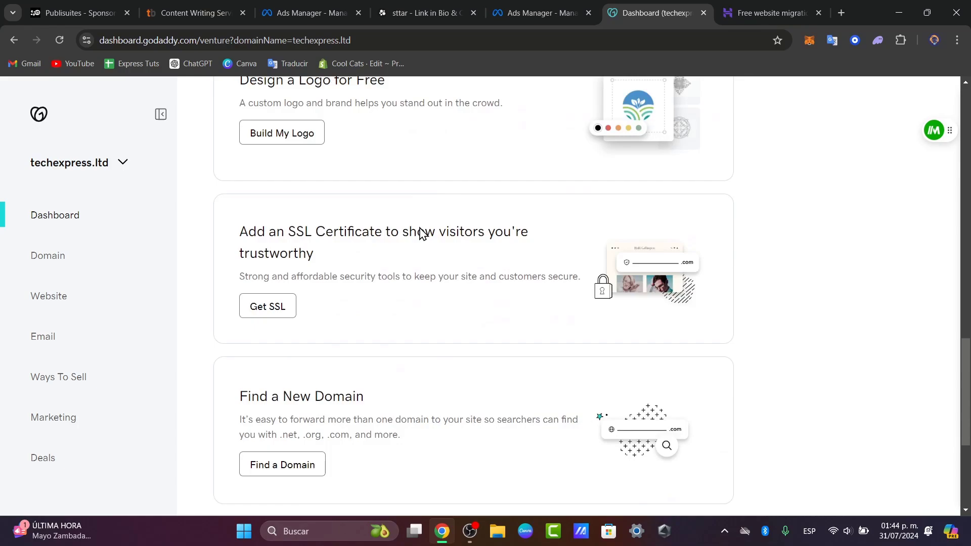
pyautogui.click(52, 259)
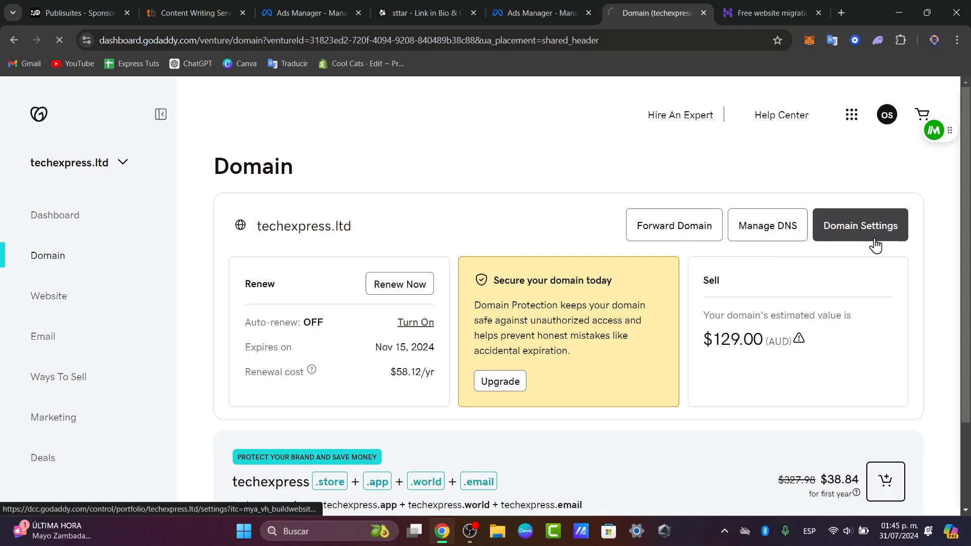
# - Open techexpress.ltd's Domain Settings and scroll down to the transfer-to-another-registrar option
pyautogui.click(855, 246)
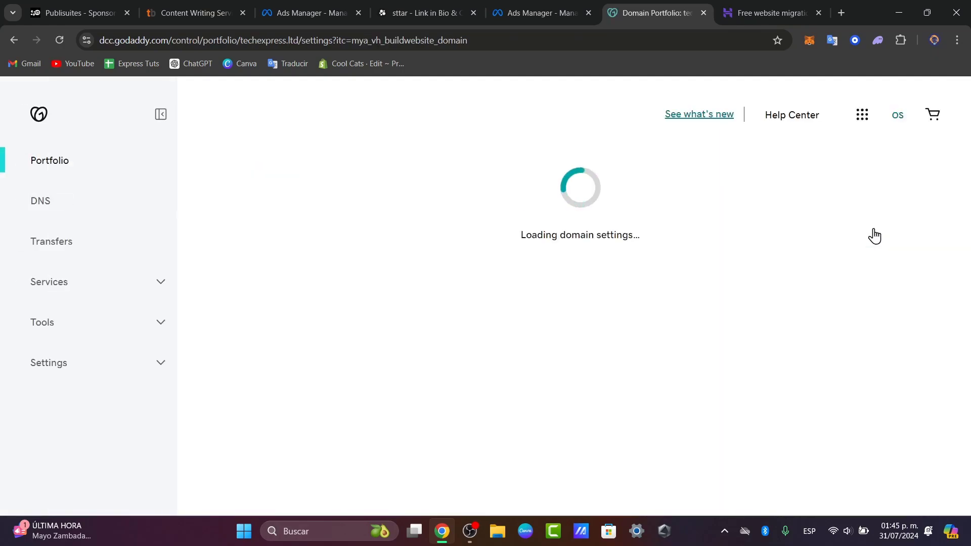
pyautogui.scroll(-10, 758, 253)
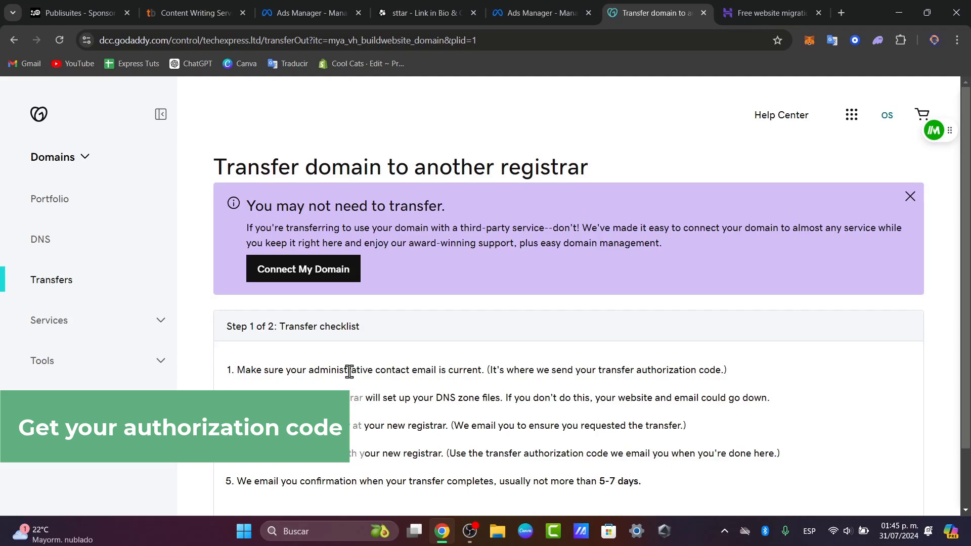
# - Review the contact-email and DNS zone file checklist notes, then continue to Step 2
pyautogui.moveTo(349, 371); pyautogui.dragTo(648, 370)
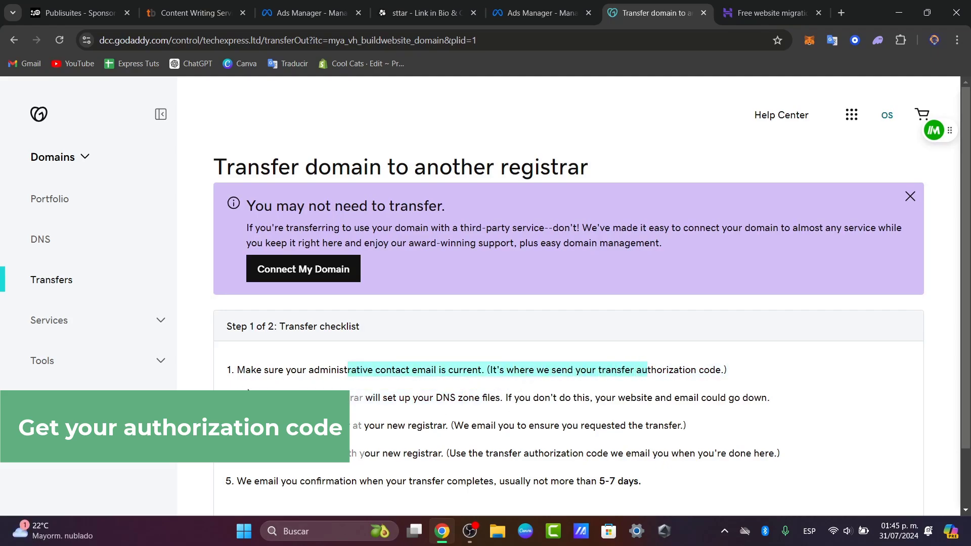
pyautogui.moveTo(281, 397); pyautogui.dragTo(577, 397)
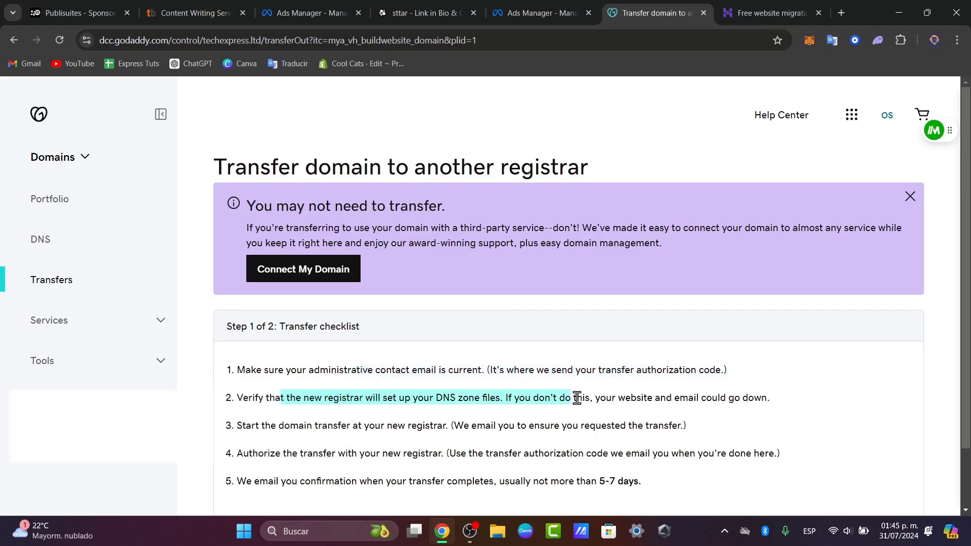
pyautogui.scroll(-2, 577, 397)
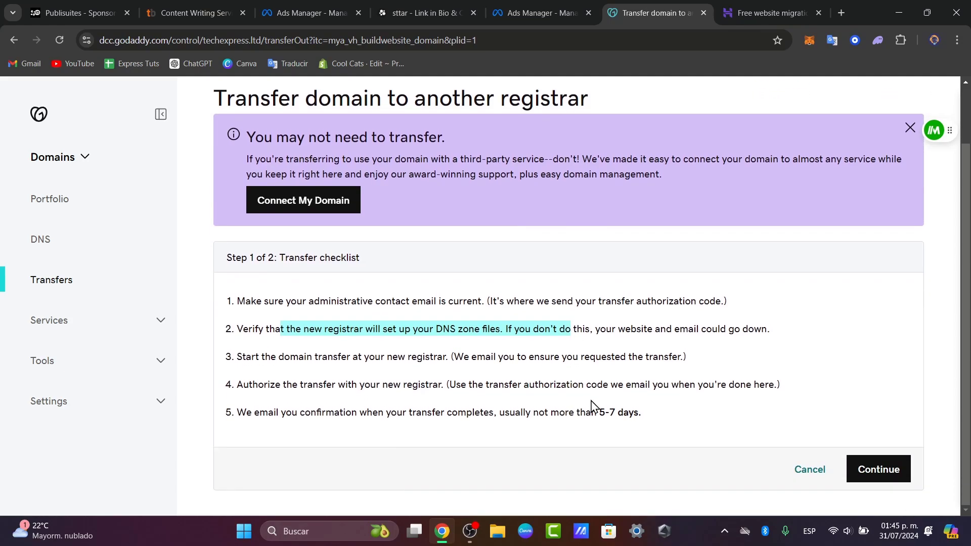
pyautogui.click(867, 470)
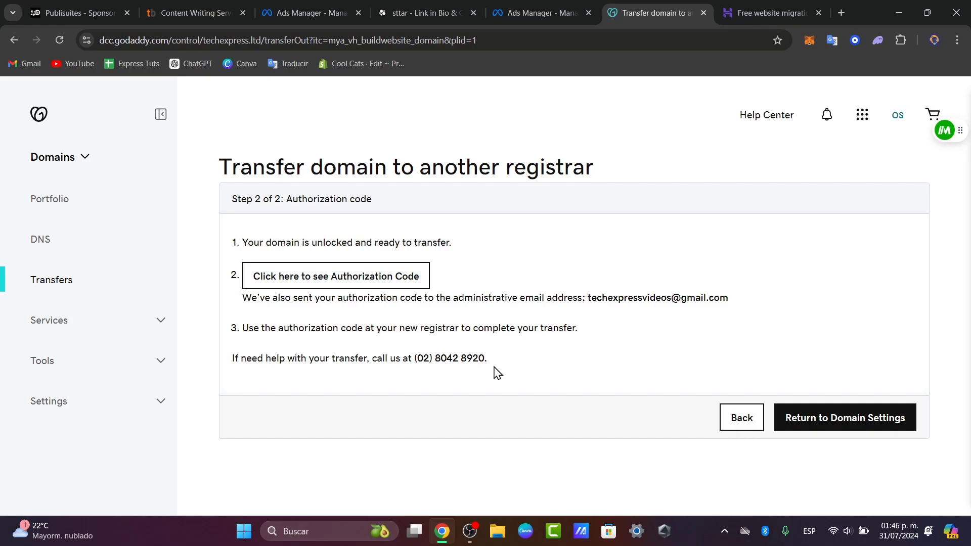
# - Sign in to Hostinger with the first Google account and continue to Hostinger Global's hPanel
pyautogui.click(757, 2)
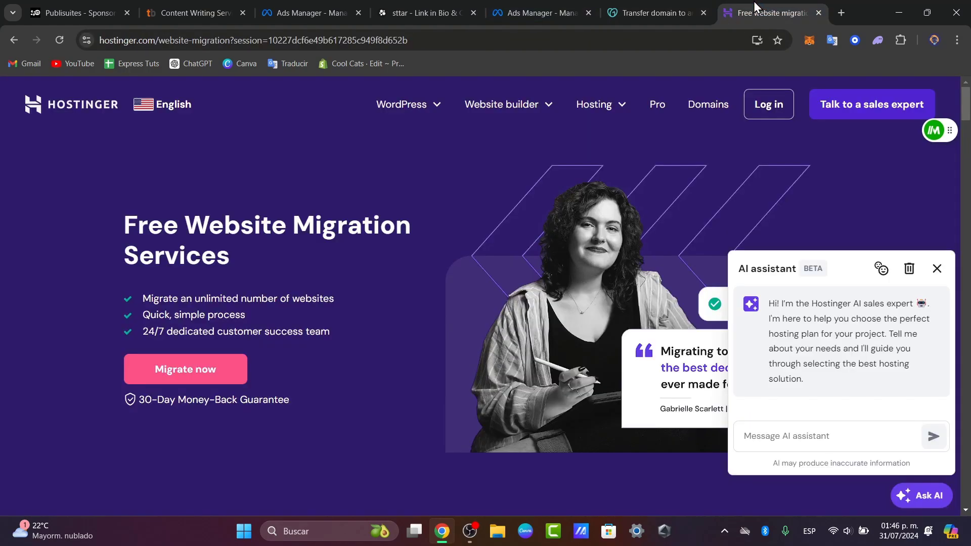
pyautogui.click(648, 16)
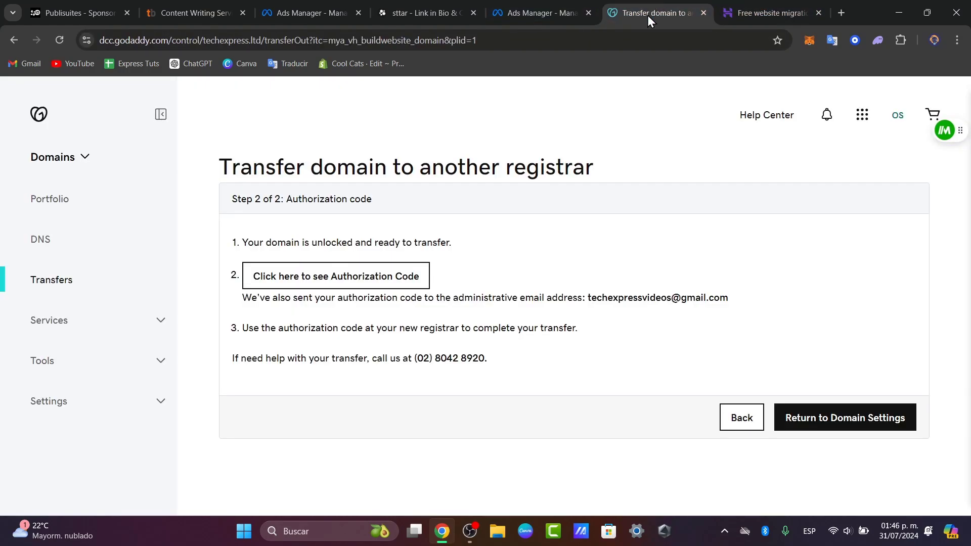
pyautogui.click(763, 3)
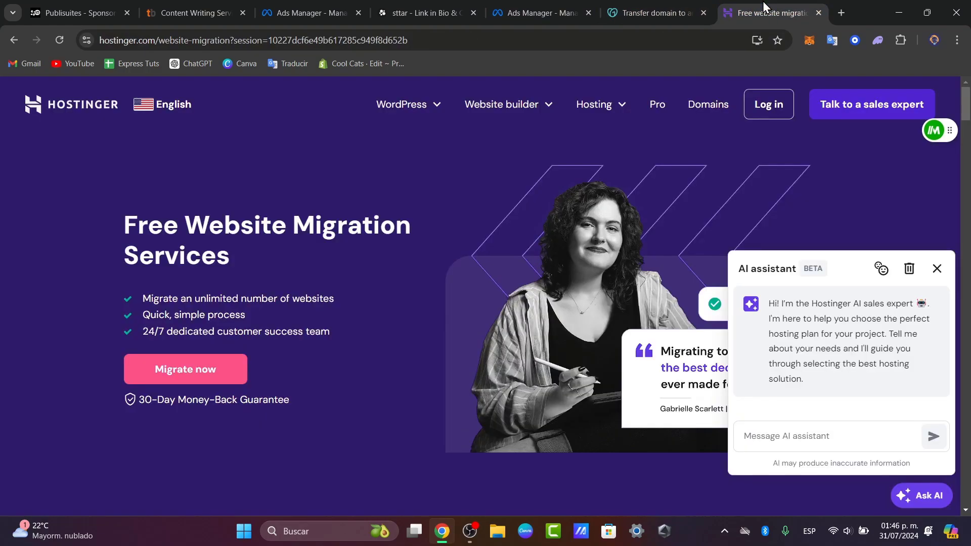
pyautogui.click(767, 101)
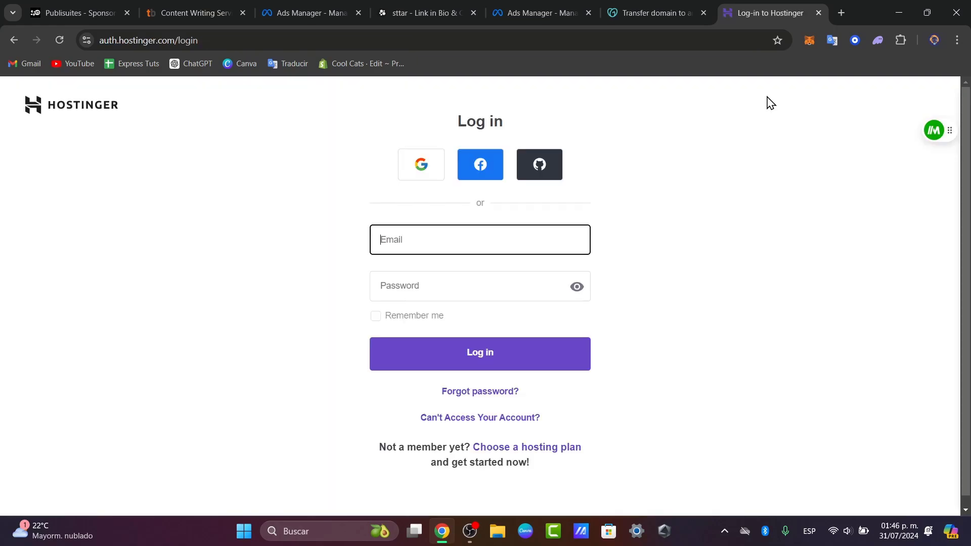
pyautogui.click(410, 160)
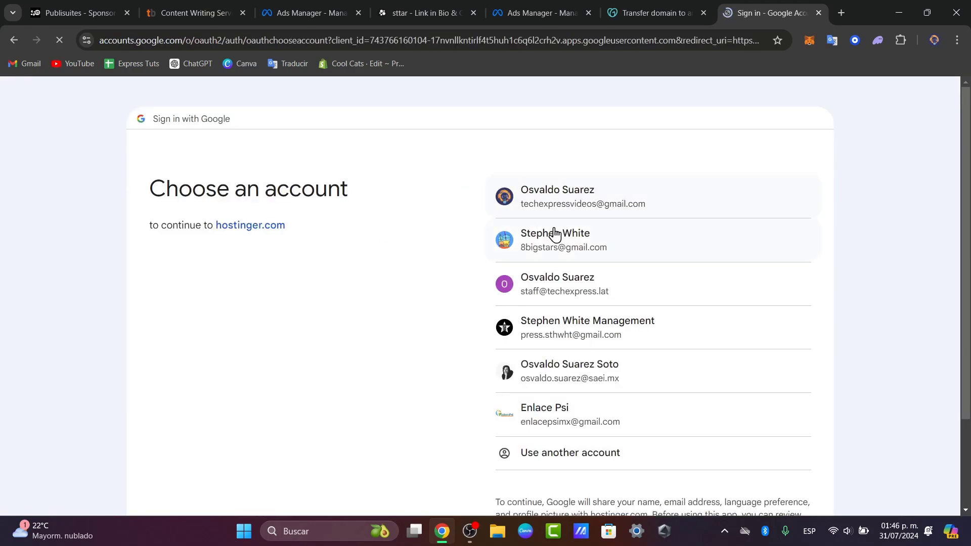
pyautogui.click(640, 210)
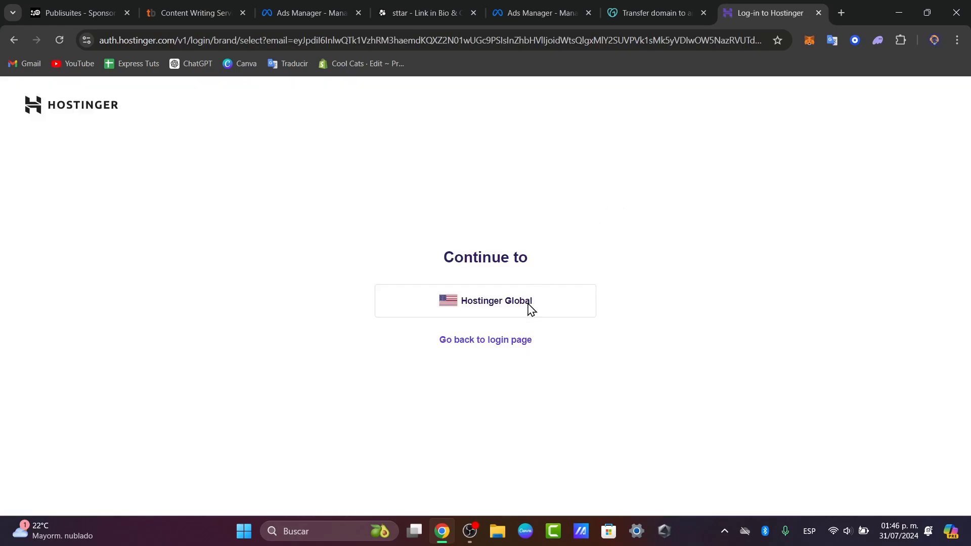
pyautogui.click(515, 313)
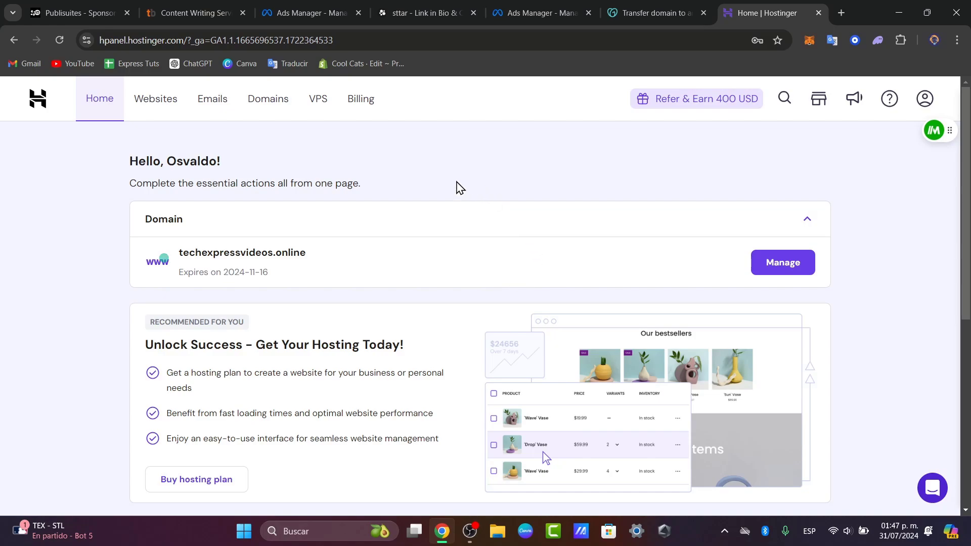
# - Go to Domains › Transfers and open the Transfer domain to Hostinger form's domain field
pyautogui.click(258, 101)
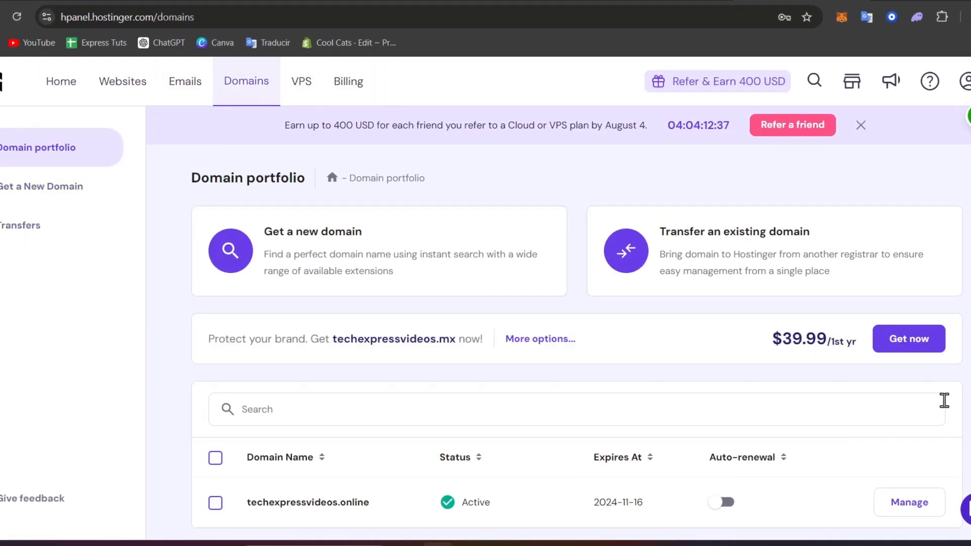
pyautogui.scroll(-1, 932, 249)
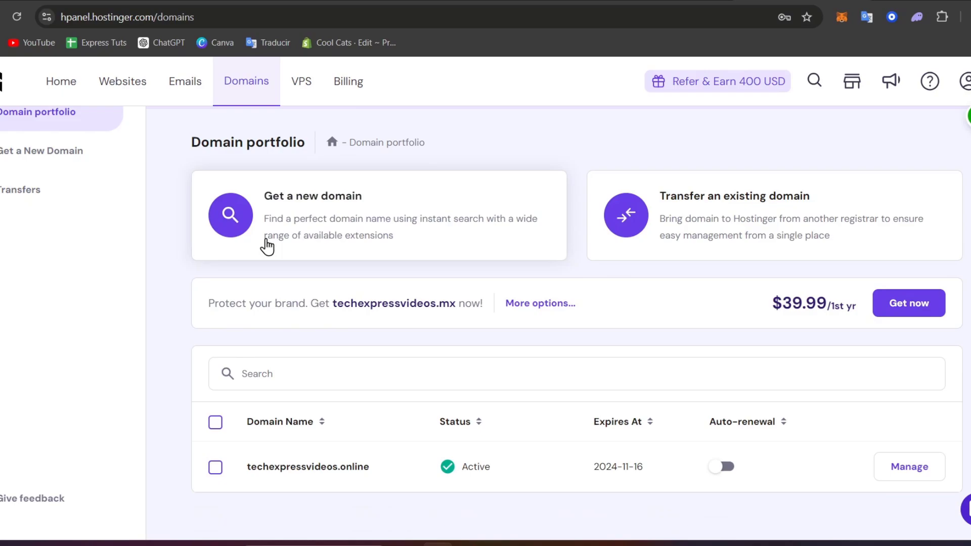
pyautogui.click(17, 196)
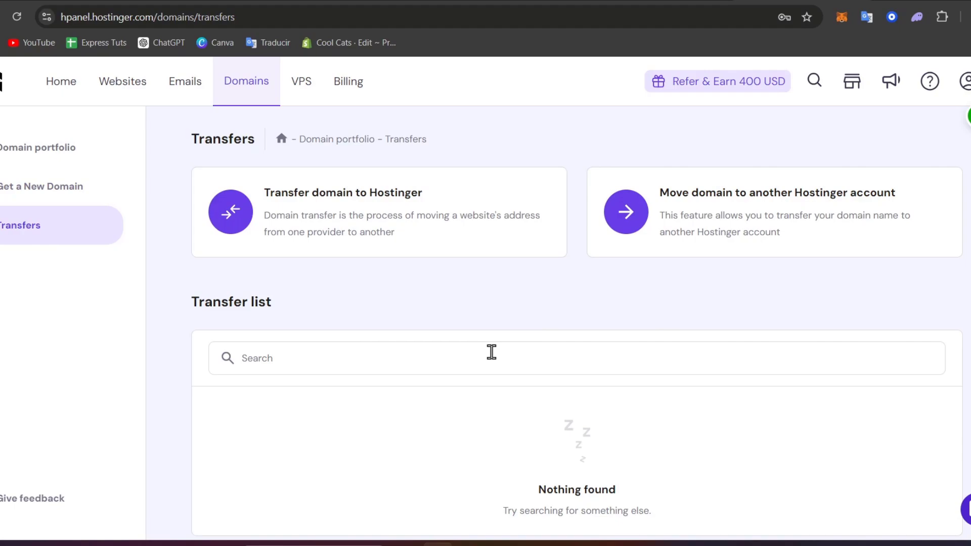
pyautogui.click(347, 233)
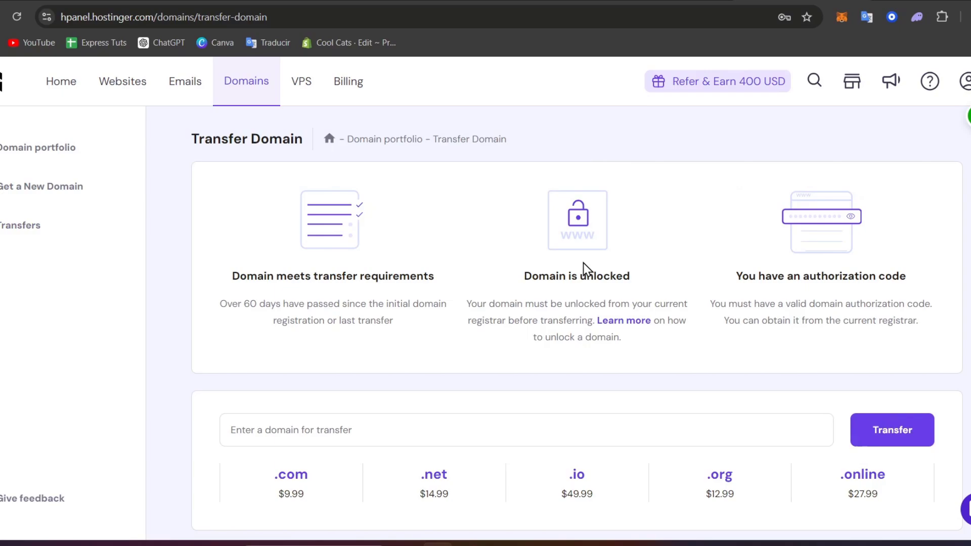
pyautogui.scroll(-3, 533, 279)
pyautogui.scroll(3, 524, 280)
pyautogui.click(395, 434)
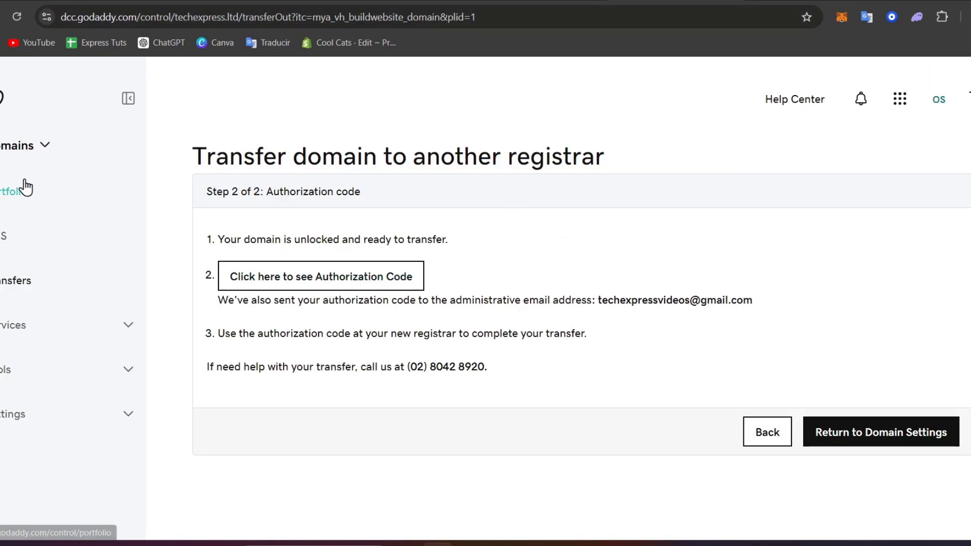
# - Check techexpress.ltd for transfer and note its $20.99 price and 2025-11-15 expiration
pyautogui.click(32, 145)
pyautogui.click(177, 121)
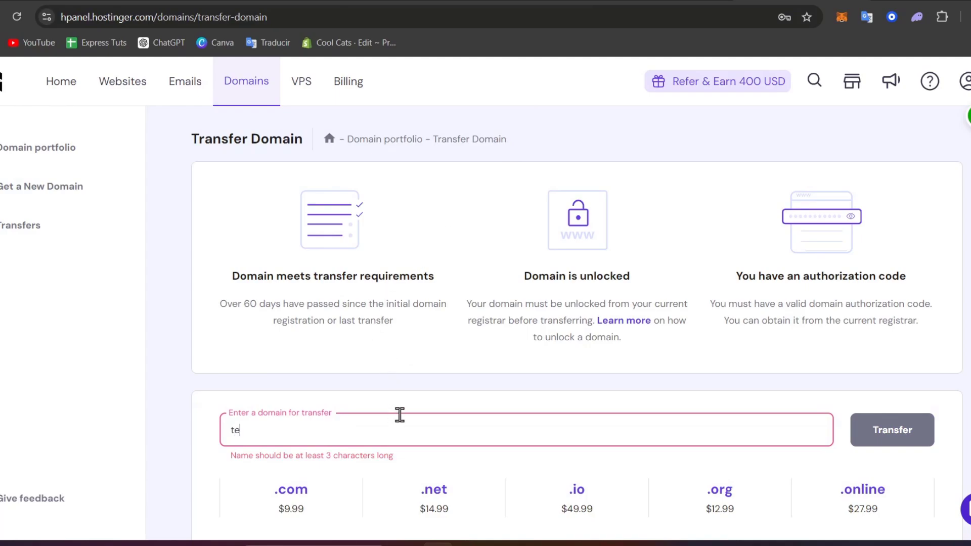
pyautogui.write('chexpress.ltd')
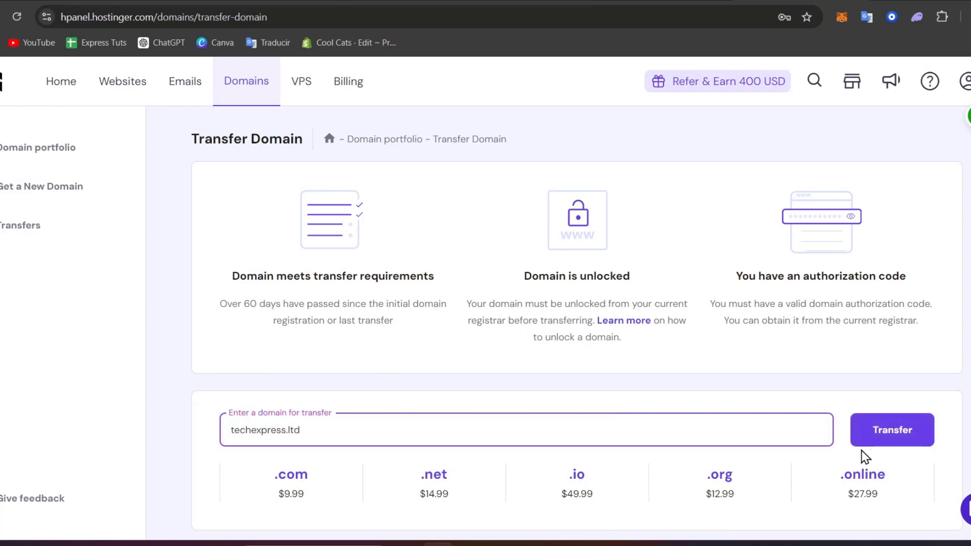
pyautogui.click(882, 431)
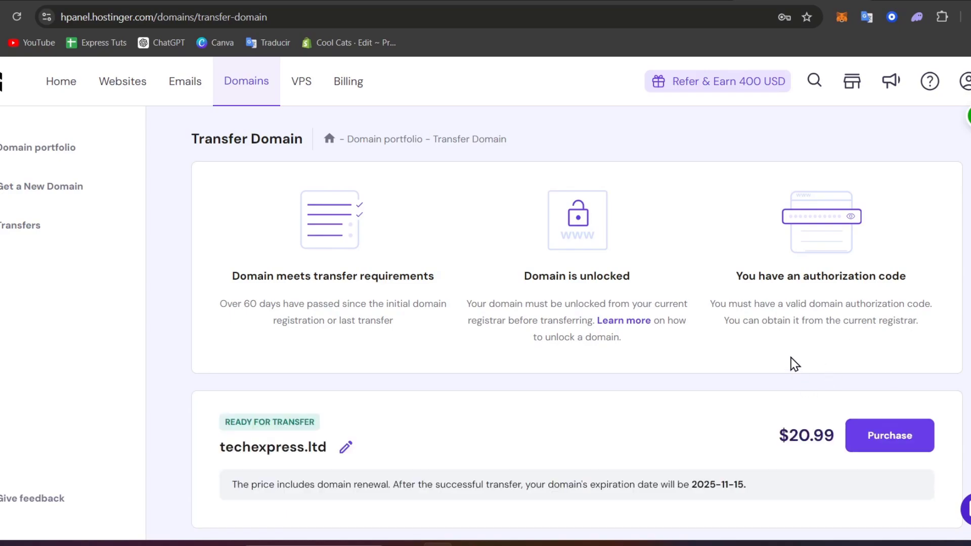
pyautogui.scroll(-3, 802, 372)
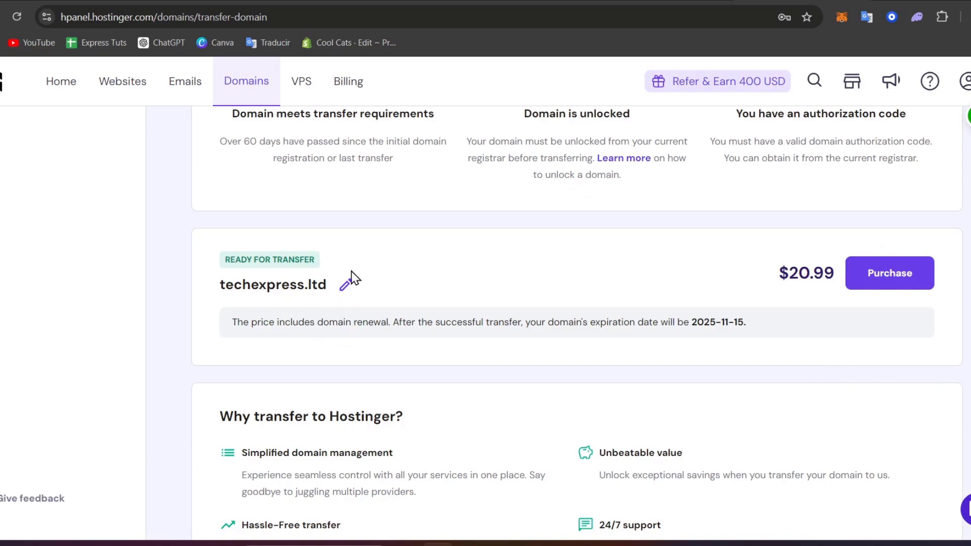
pyautogui.moveTo(292, 323); pyautogui.dragTo(706, 299)
pyautogui.click(773, 342)
pyautogui.click(896, 276)
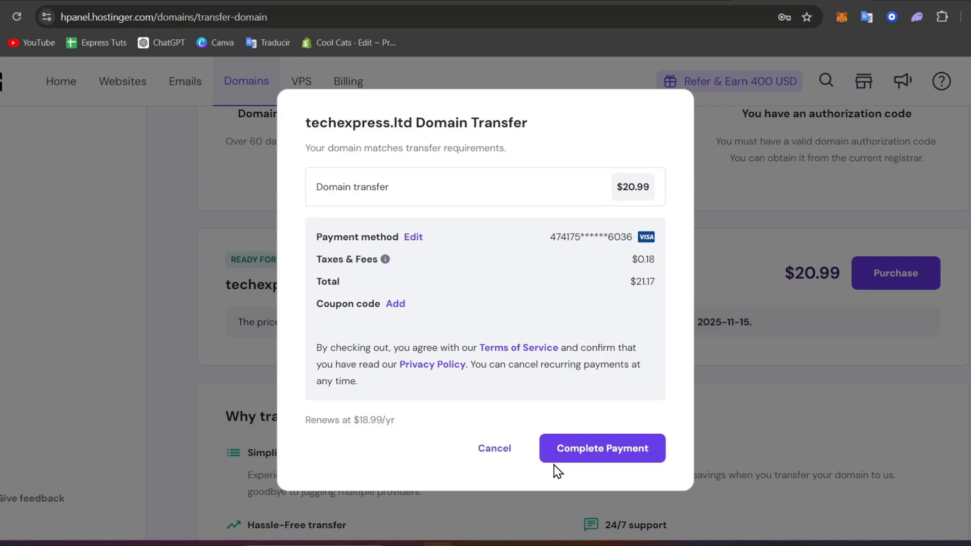
pyautogui.click(495, 448)
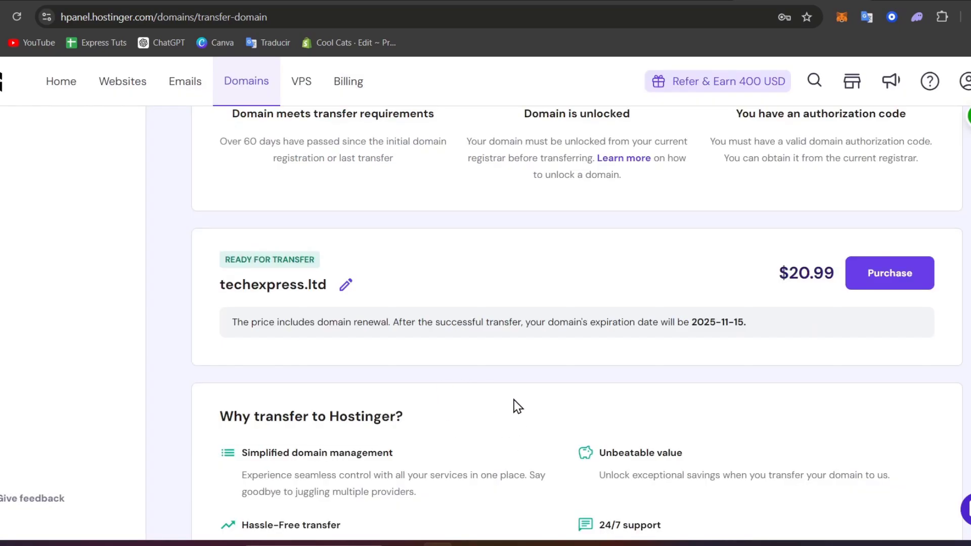
pyautogui.scroll(-2, 521, 416)
pyautogui.scroll(5, 527, 422)
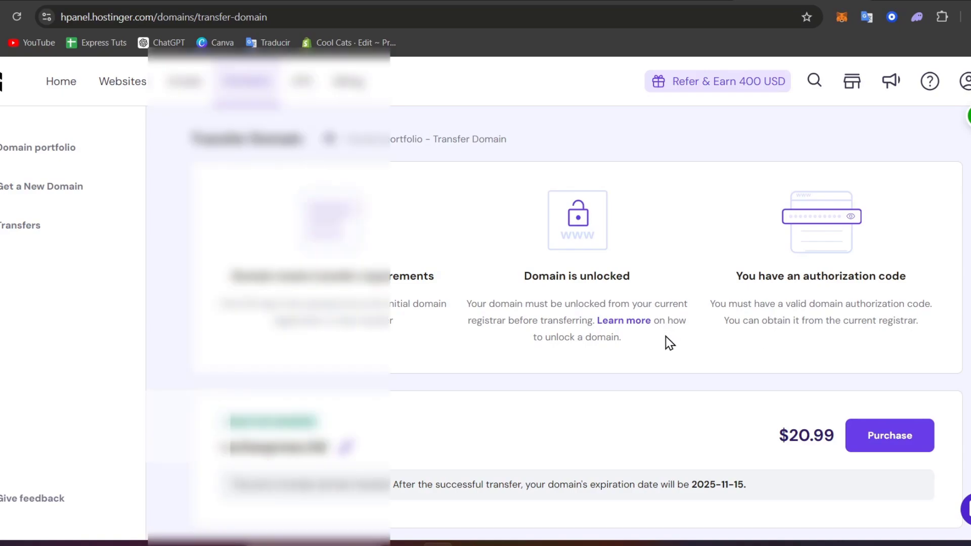
# - Scroll down techexpress.ltd's GoDaddy settings and launch its transfer option
pyautogui.scroll(-5, 666, 336)
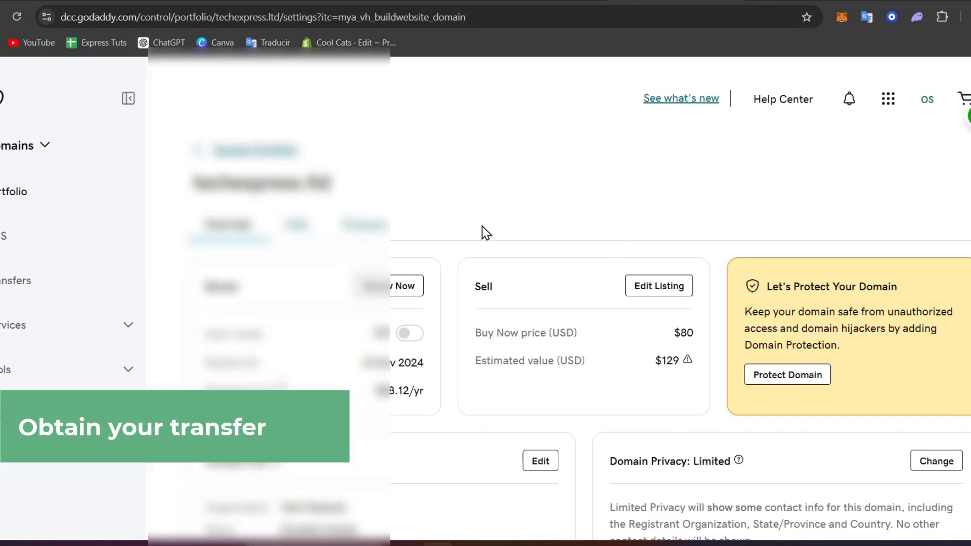
pyautogui.scroll(-3, 600, 303)
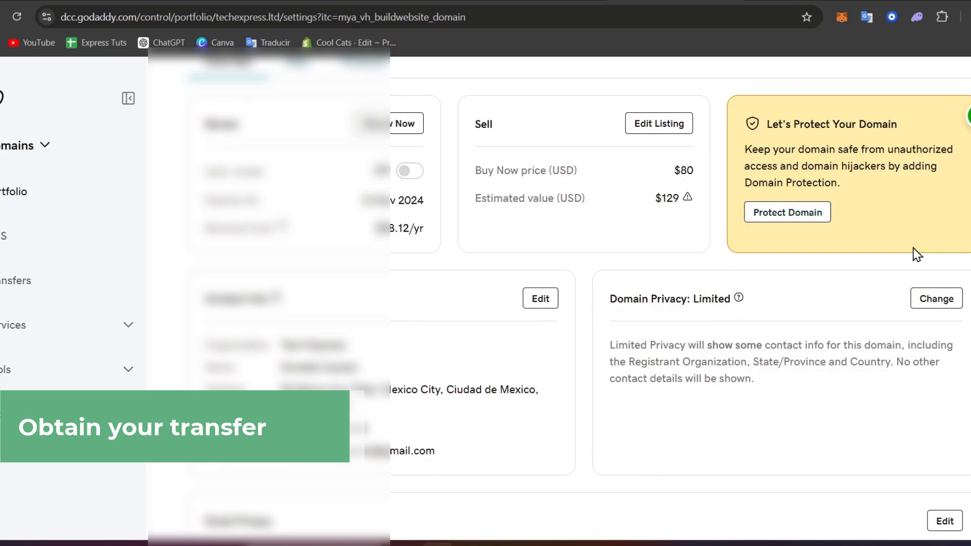
pyautogui.scroll(-1, 573, 347)
pyautogui.scroll(-5, 573, 347)
pyautogui.click(319, 457)
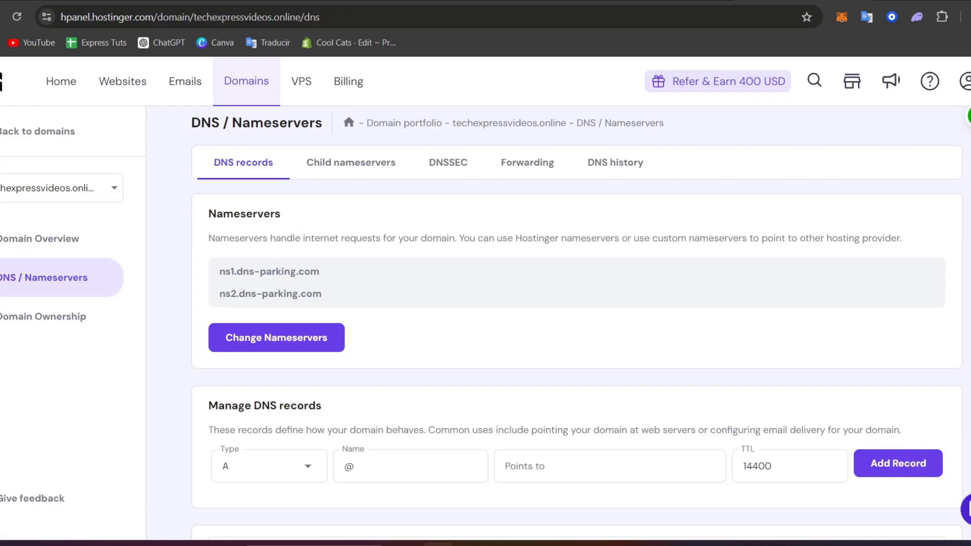
# - Back in the Domain portfolio, highlight techexpressvideos.online's Active status and 2024-11-16 expiry
pyautogui.click(226, 91)
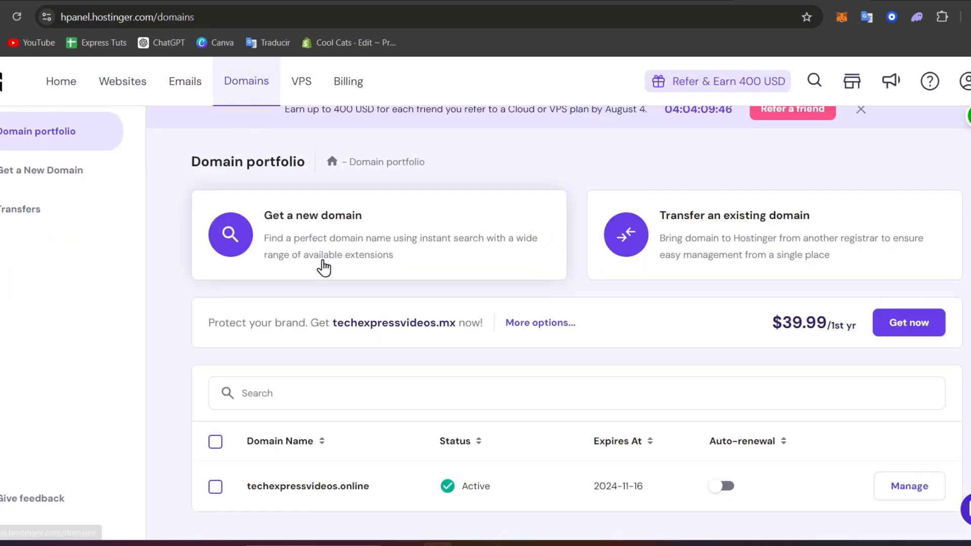
pyautogui.scroll(-1, 250, 259)
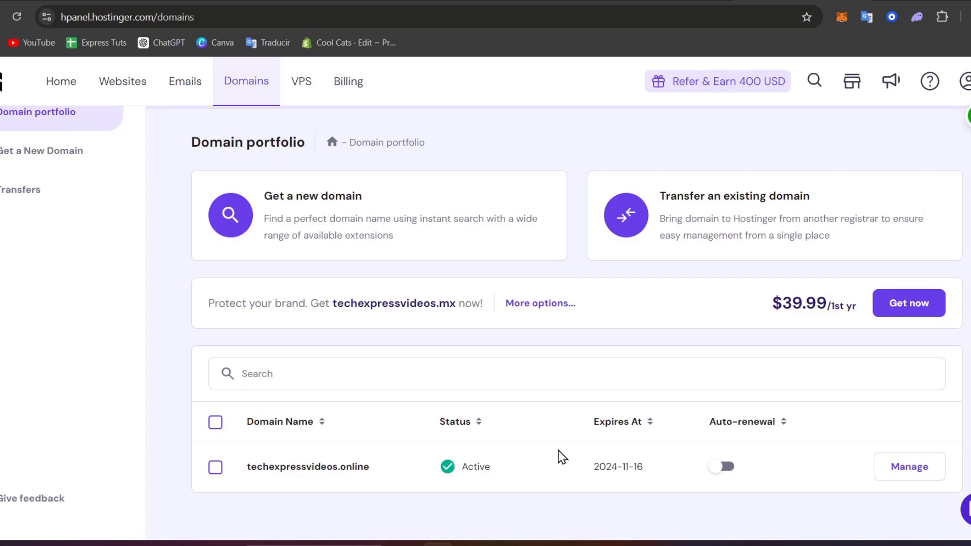
pyautogui.doubleClick(477, 466)
pyautogui.moveTo(581, 472); pyautogui.dragTo(672, 478)
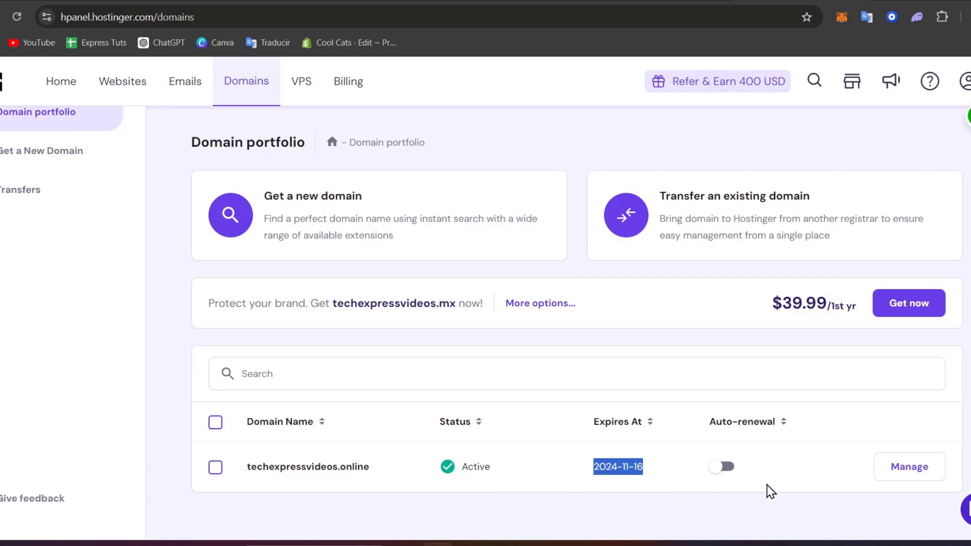